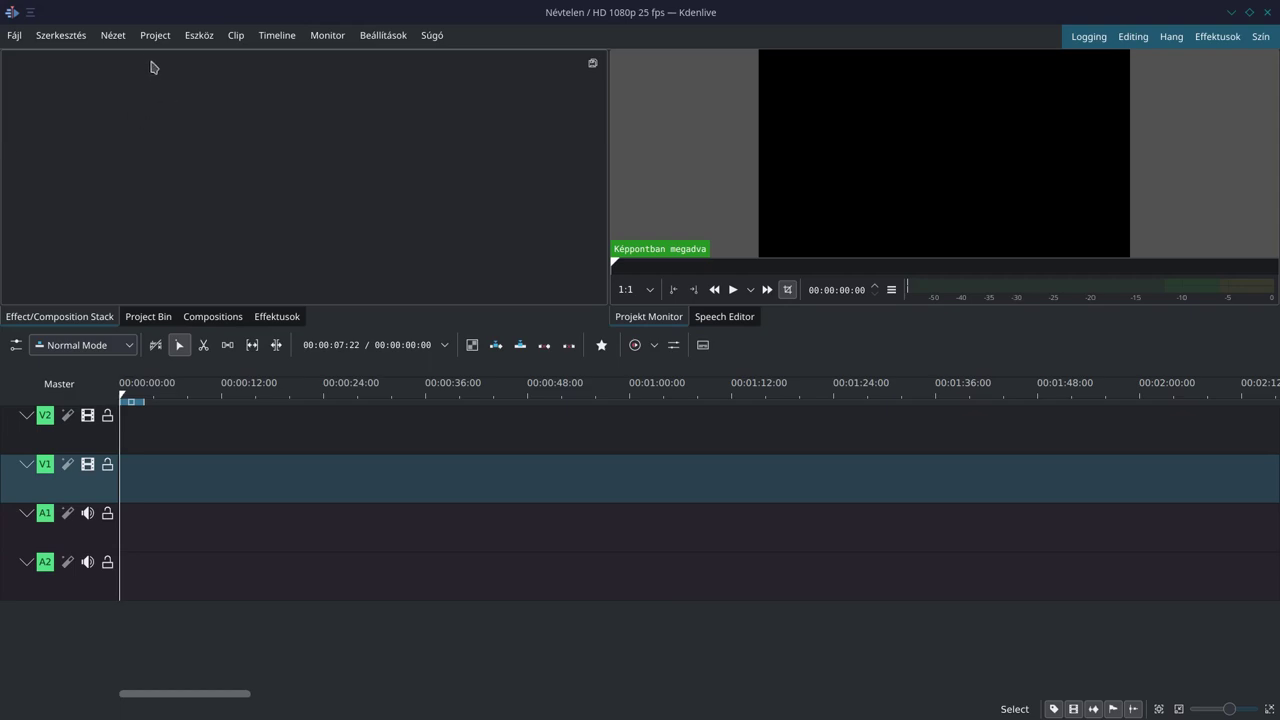
# Review the project settings and keep the HD 1080p 25 fps profile.
pyautogui.click(161, 39)
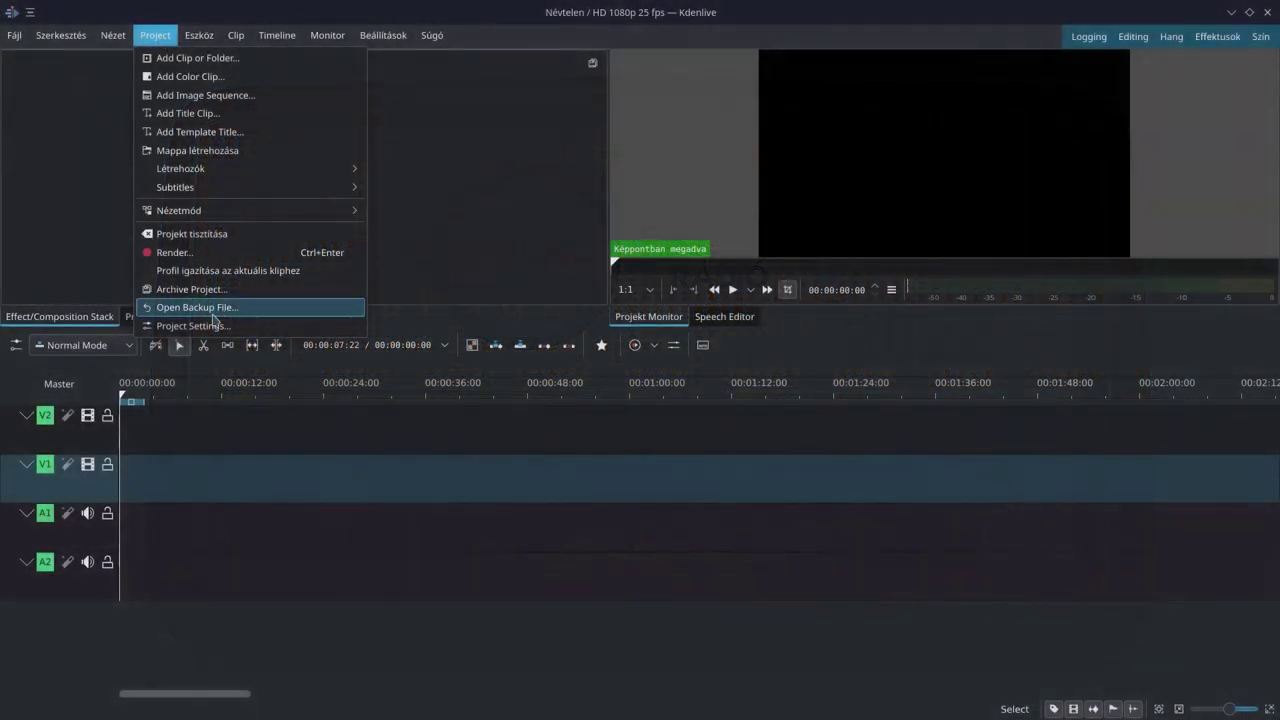
pyautogui.click(210, 324)
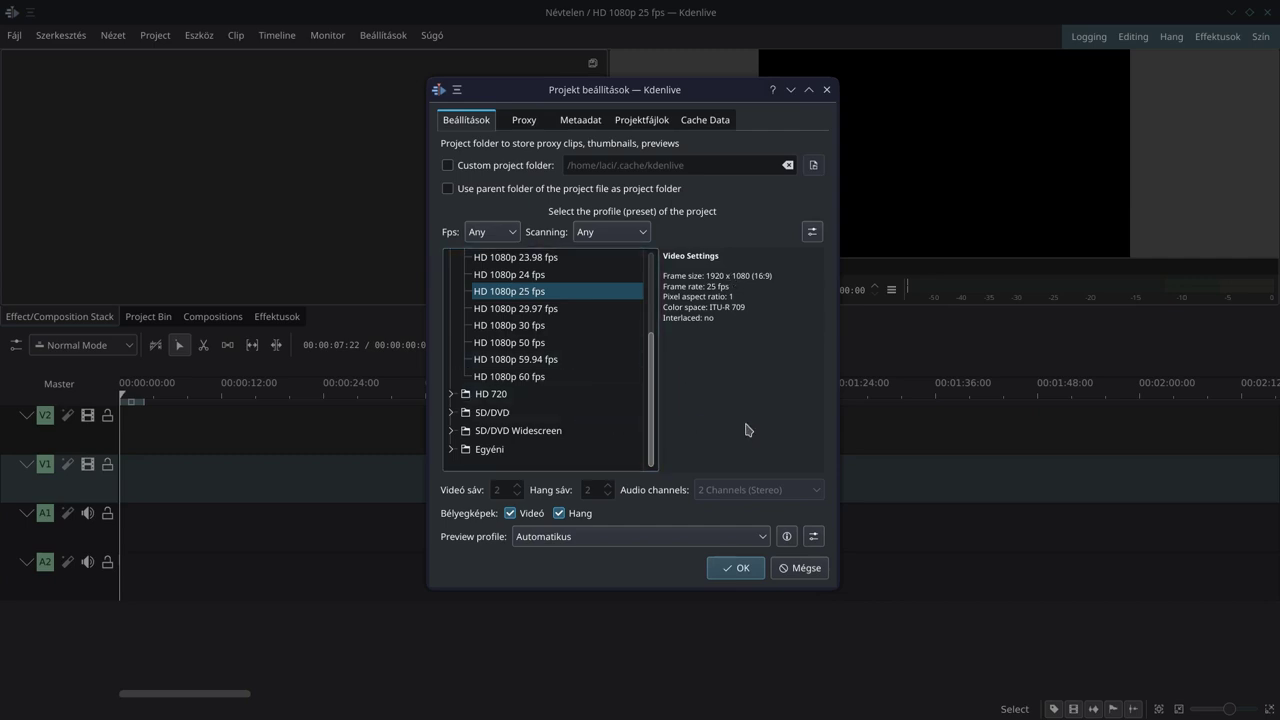
pyautogui.click(739, 570)
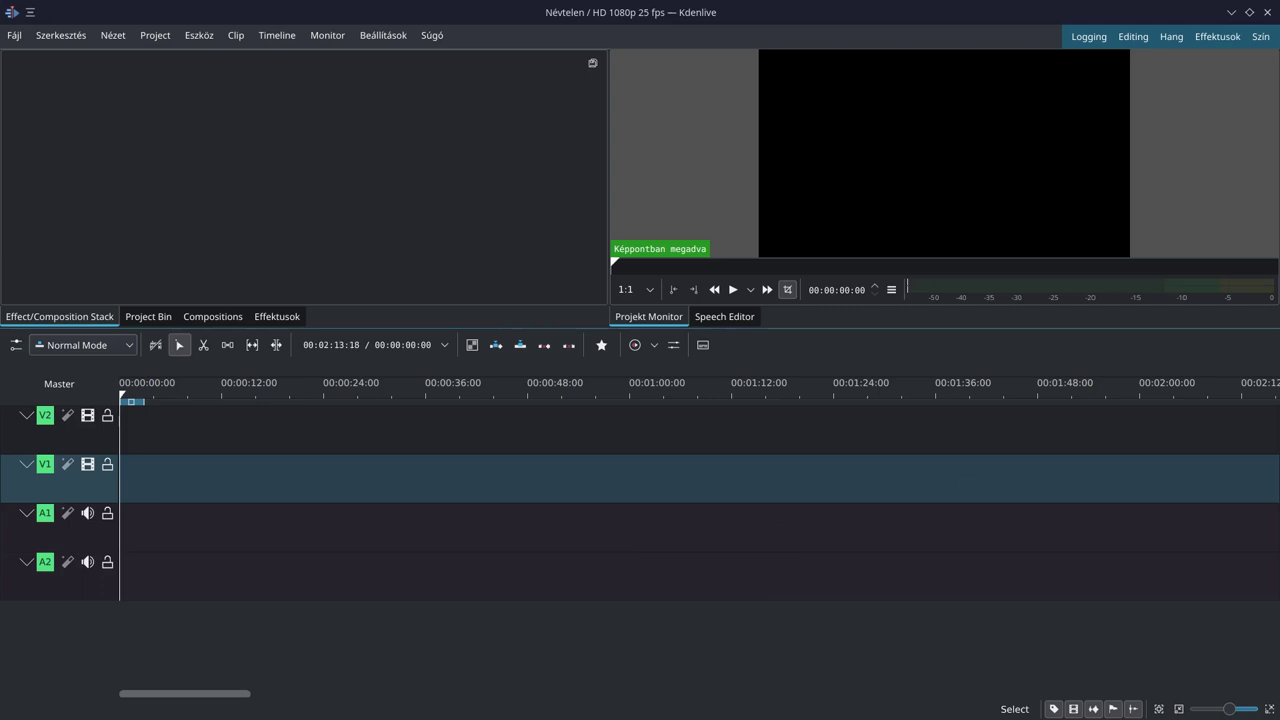
# Switch to the Dolphin file manager and place teszt.mp3 from the Videók/c folder on audio track A1.
pyautogui.hotkey('alt', 'Tab')
pyautogui.moveTo(920, 240); pyautogui.dragTo(914, 206)
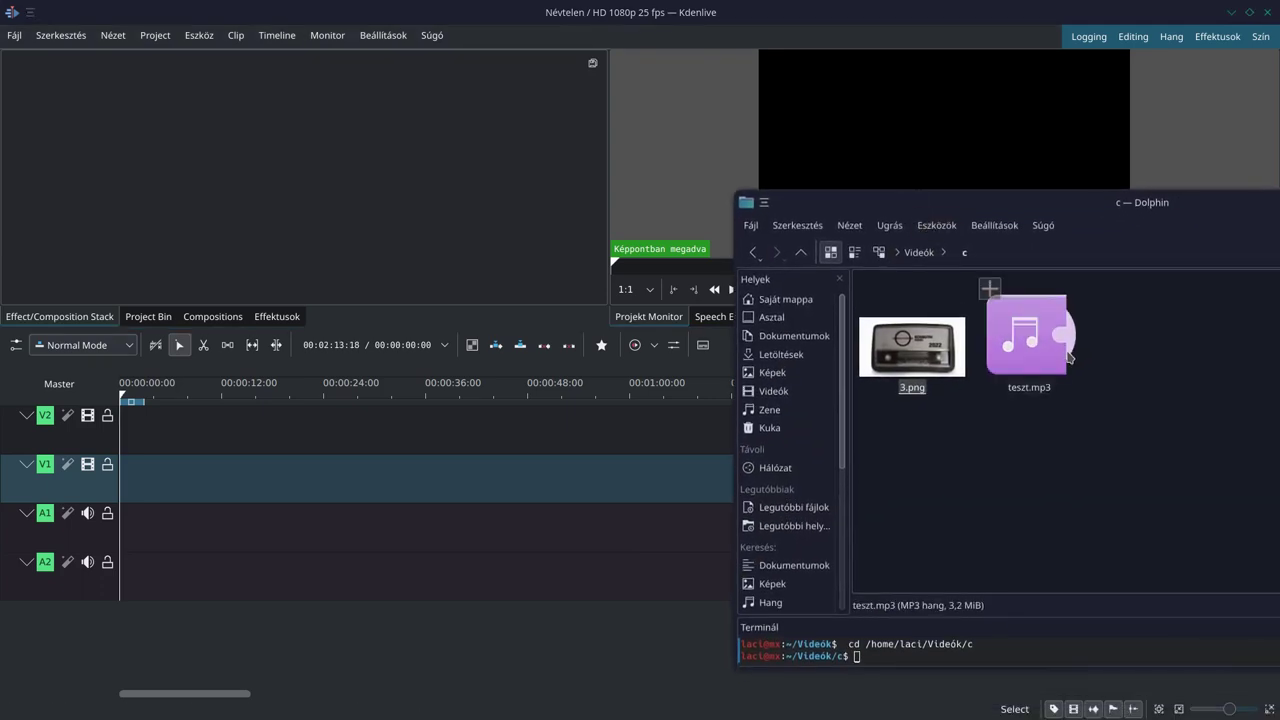
pyautogui.moveTo(1068, 354); pyautogui.dragTo(346, 517)
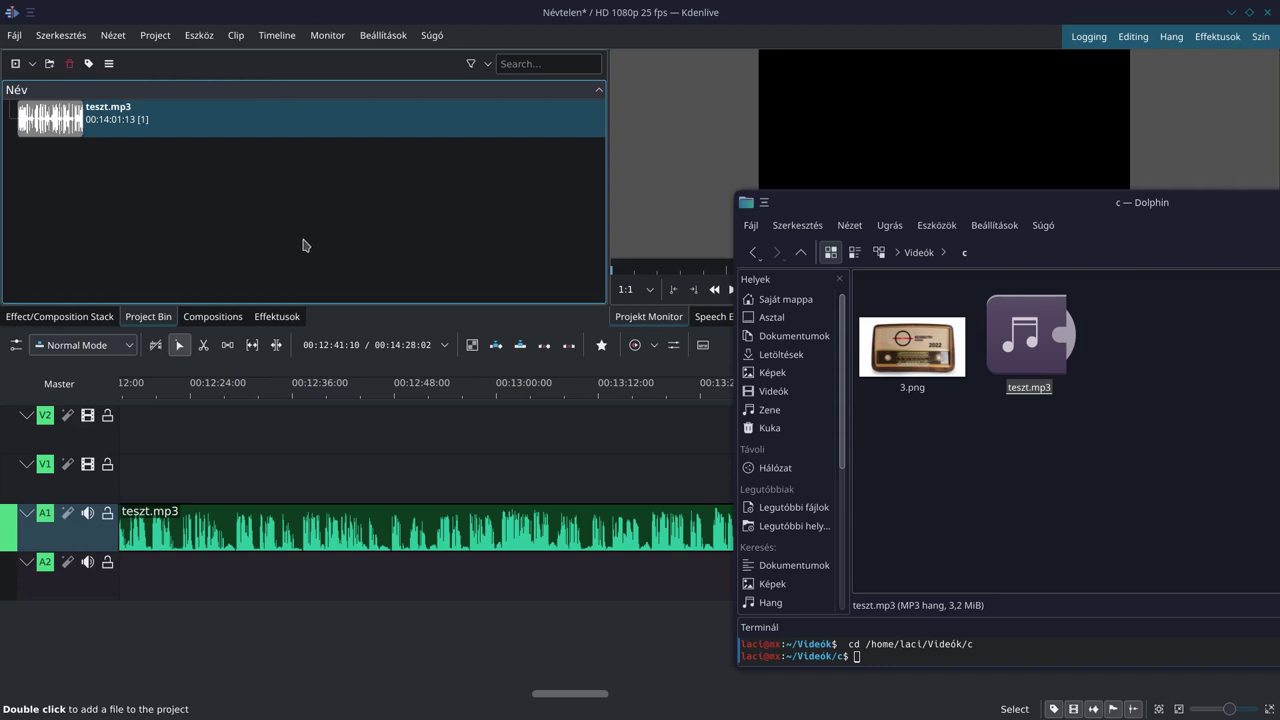
# Place 3.png from the file manager on video track V1 and extend the clip's start about 26 seconds earlier.
pyautogui.click(921, 347)
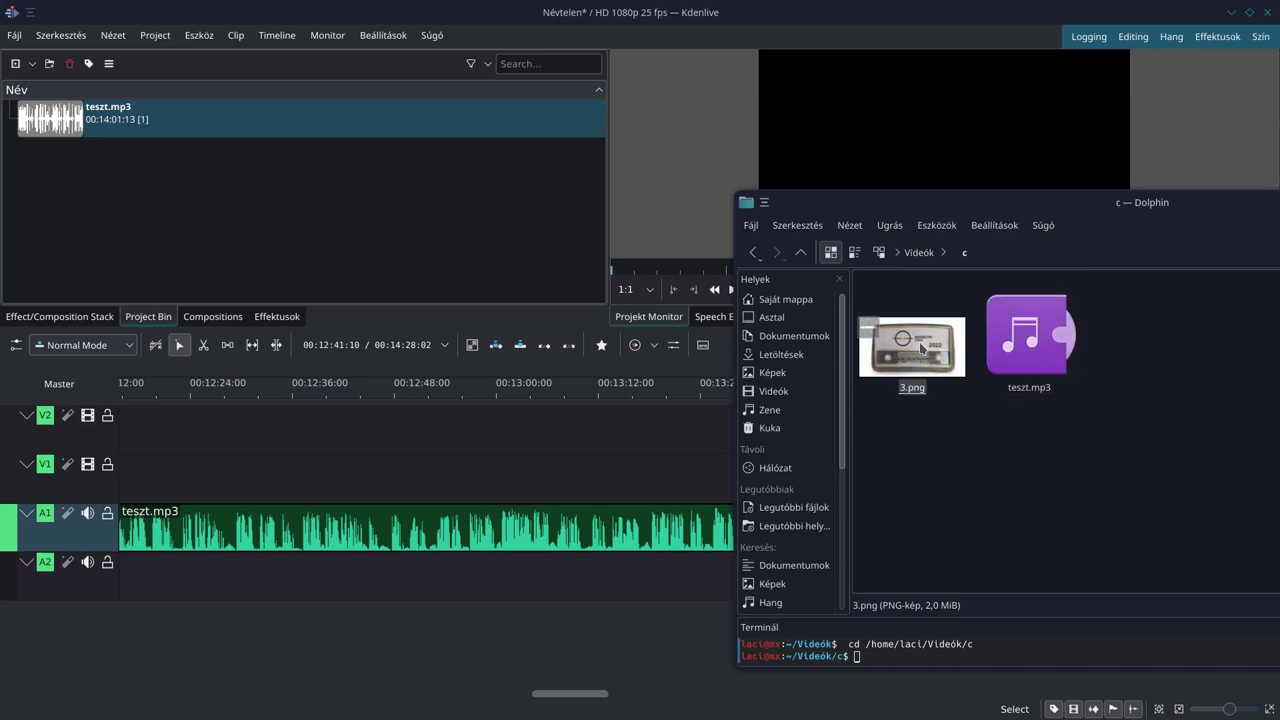
pyautogui.moveTo(921, 347); pyautogui.dragTo(292, 461)
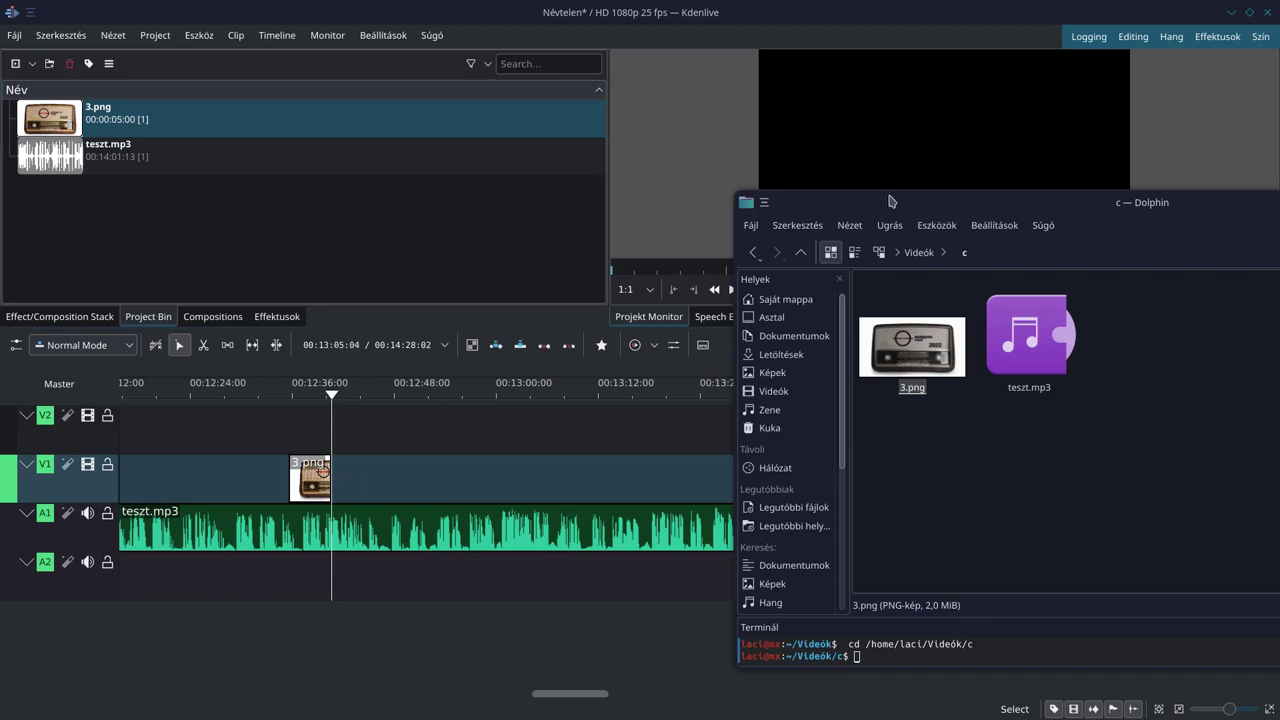
pyautogui.press('super+Page_Down')
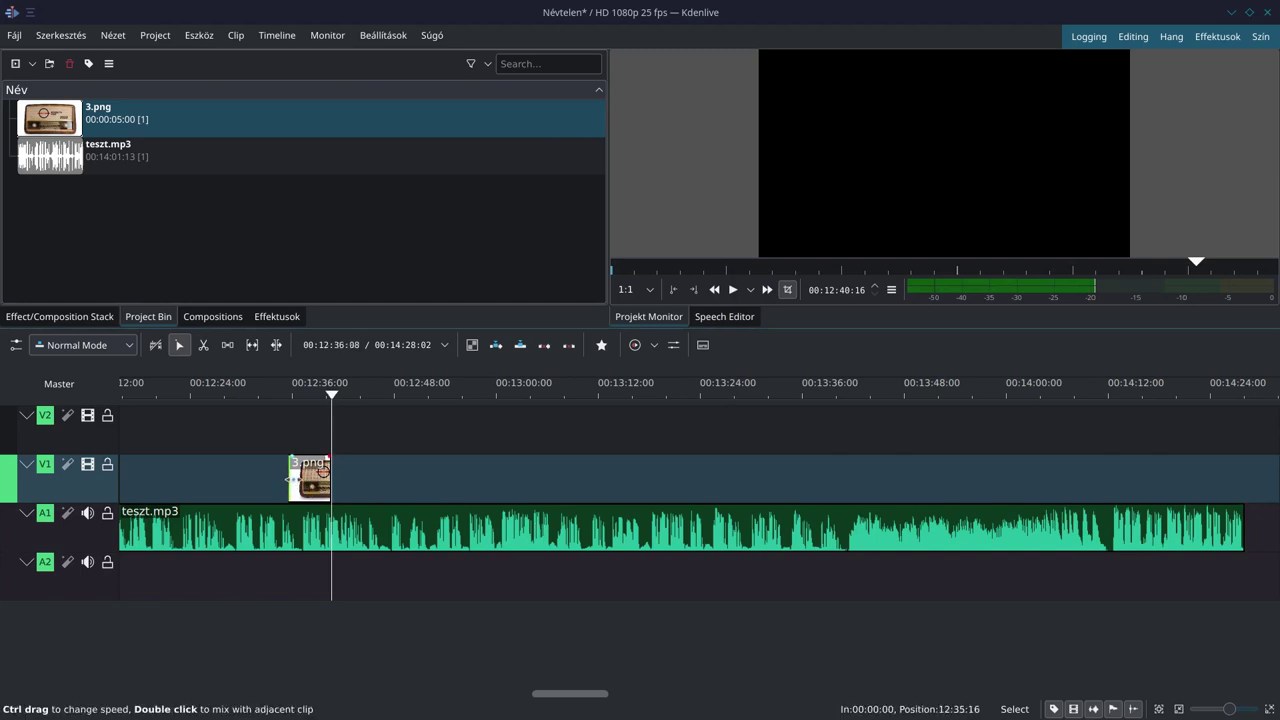
pyautogui.moveTo(292, 479); pyautogui.dragTo(76, 472)
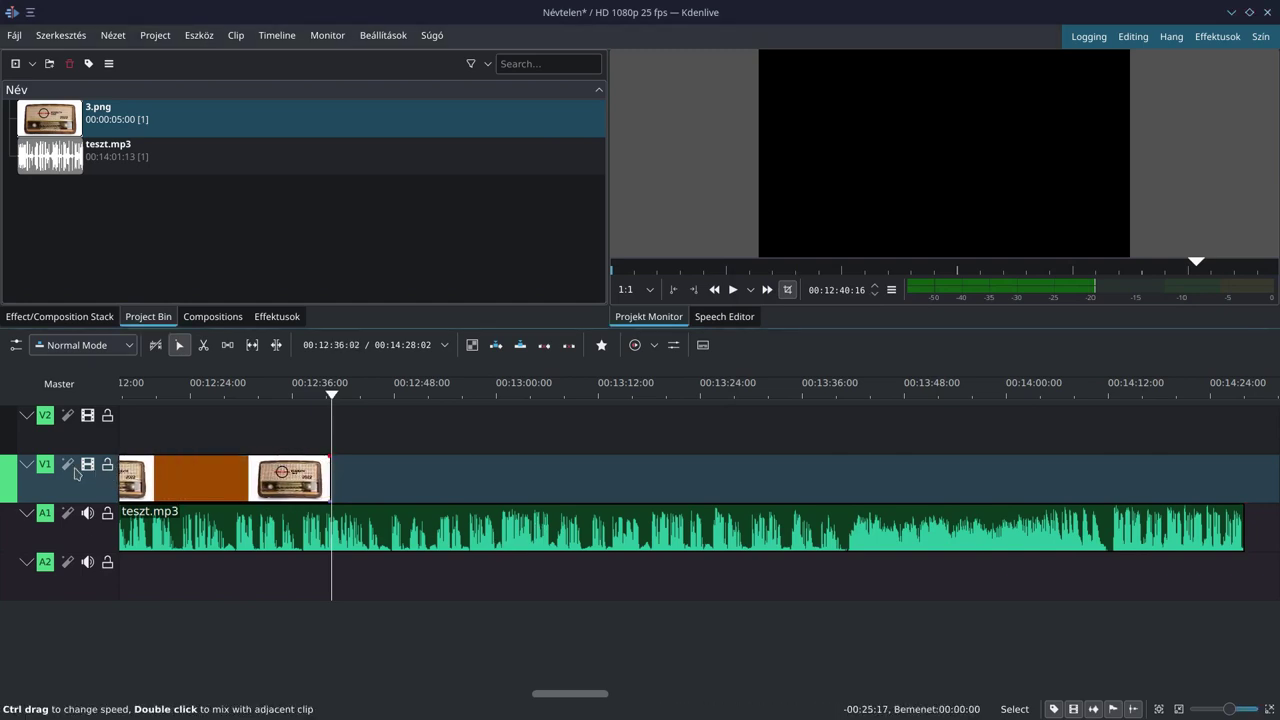
# Move the teszt.mp3 clip on track A1 to the very beginning of the timeline.
pyautogui.scroll(-2, 500, 497)
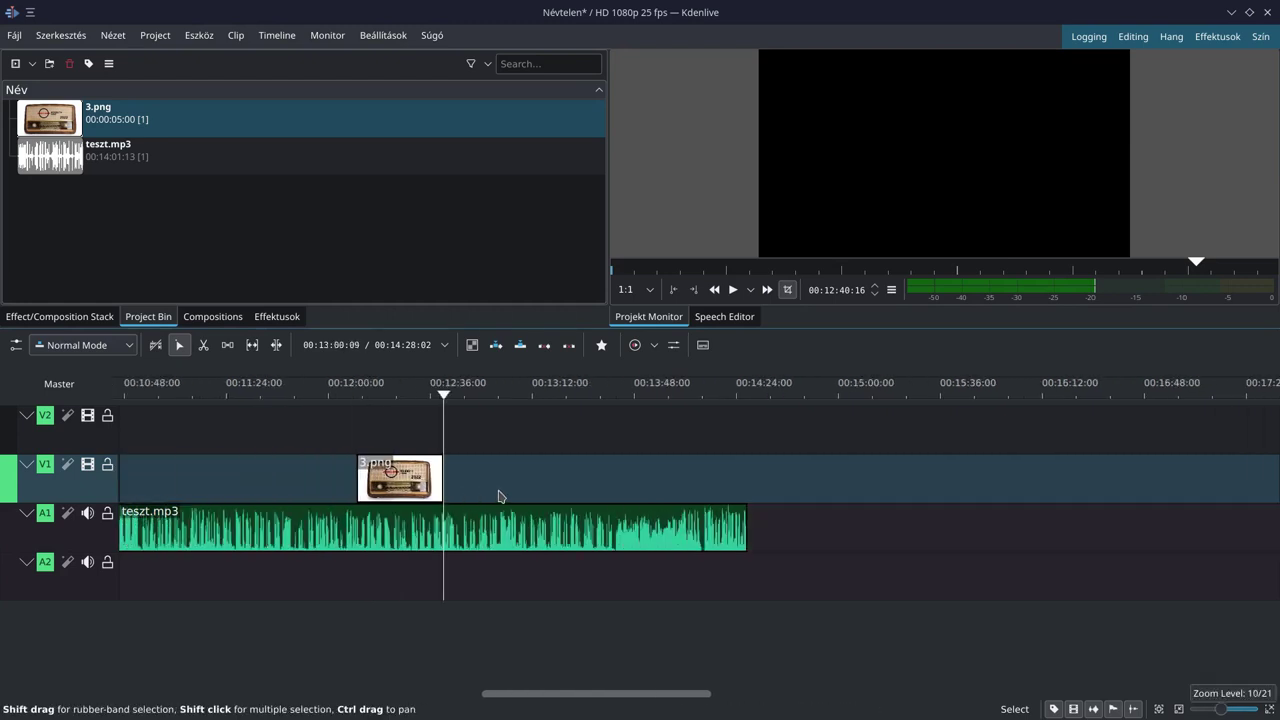
pyautogui.scroll(-1, 500, 497)
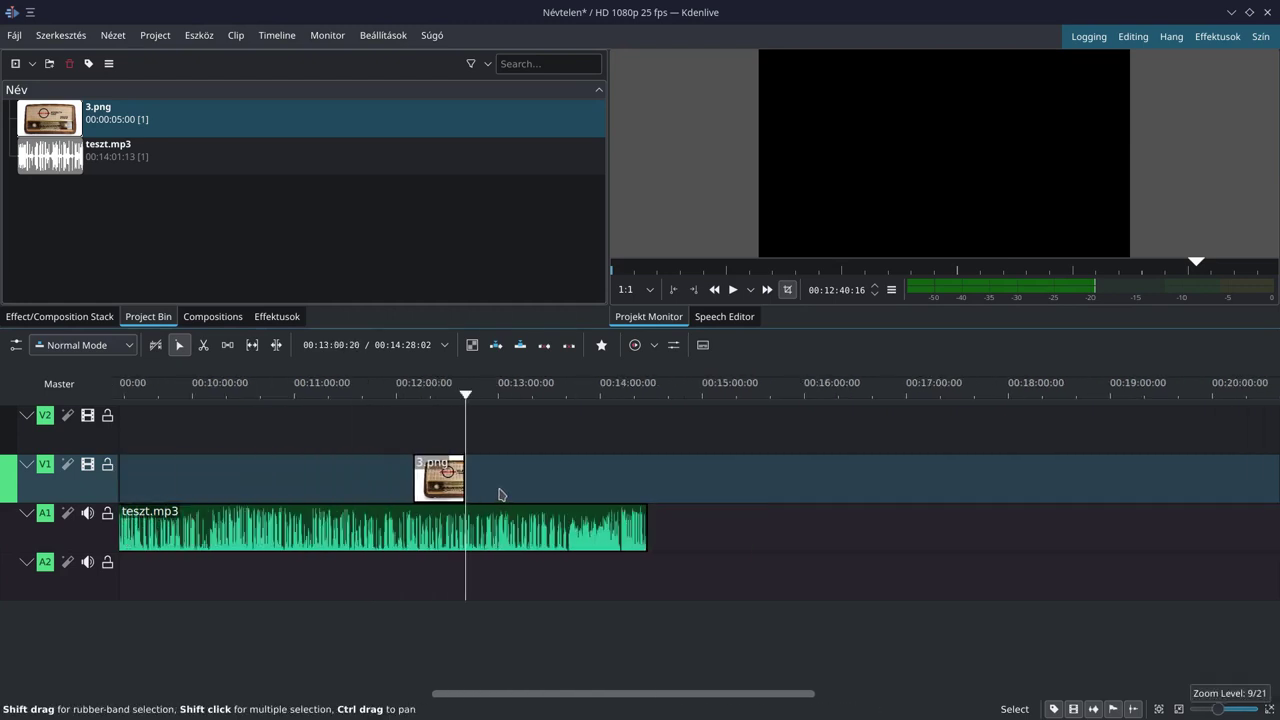
pyautogui.scroll(-1, 500, 497)
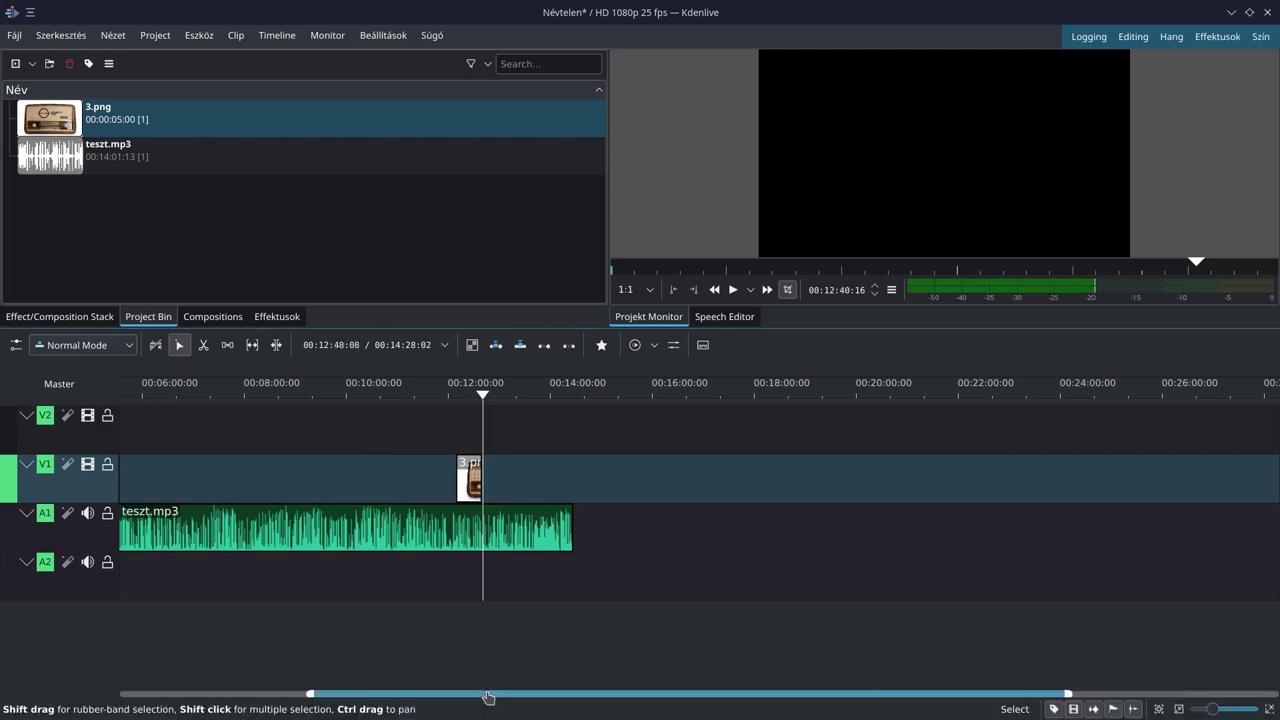
pyautogui.moveTo(472, 695); pyautogui.dragTo(163, 686)
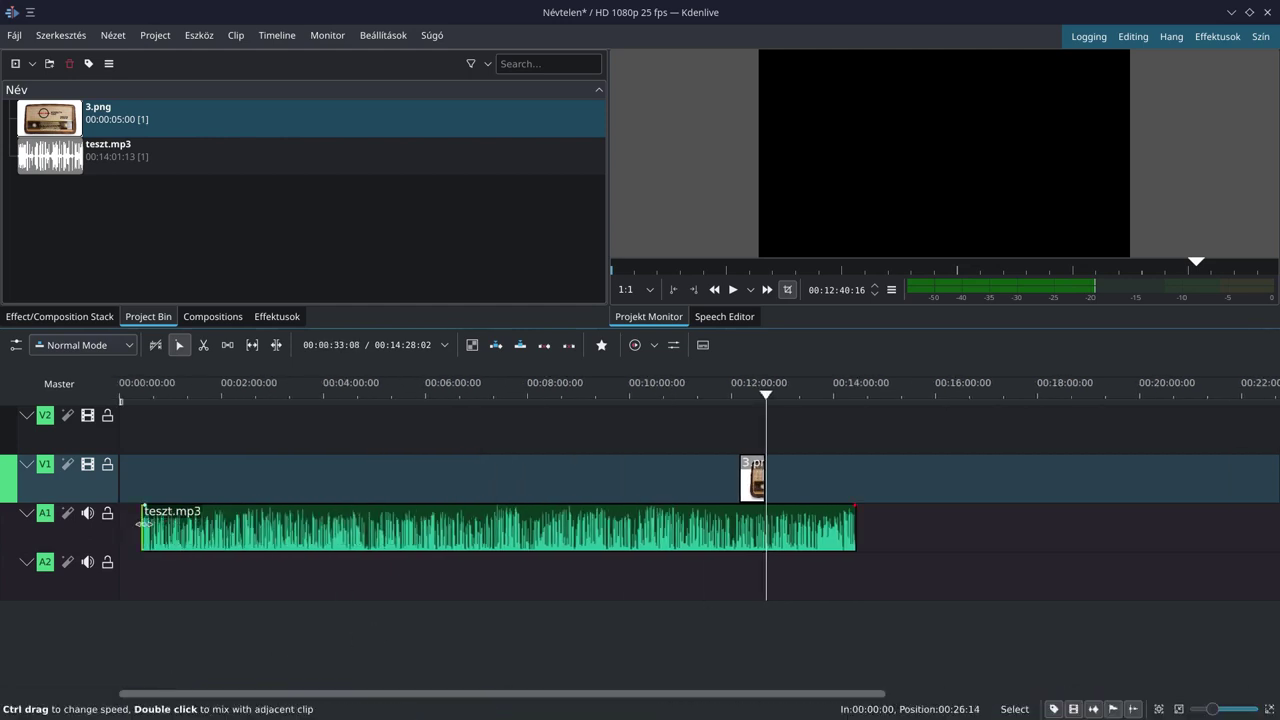
pyautogui.moveTo(246, 530); pyautogui.dragTo(195, 540)
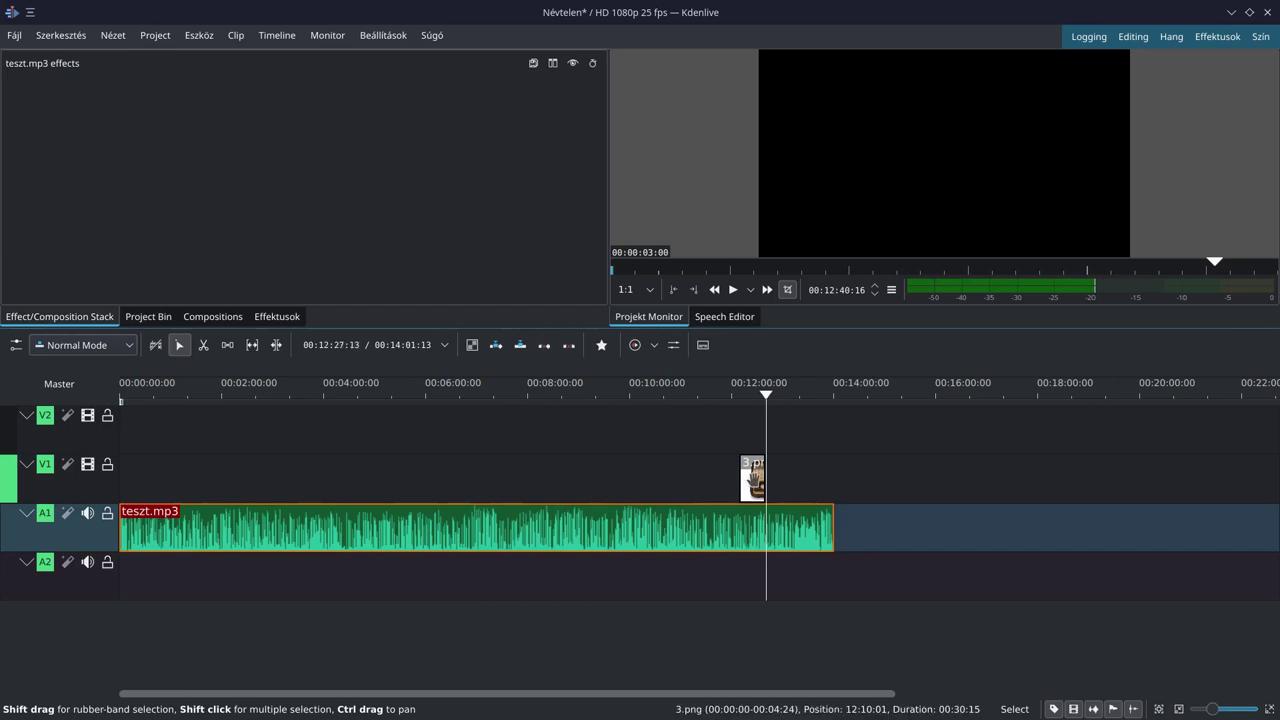
# Extend both ends of the 3.png clip to span the full length of teszt.mp3, and spot-check the picture along the timeline.
pyautogui.moveTo(762, 477); pyautogui.dragTo(832, 477)
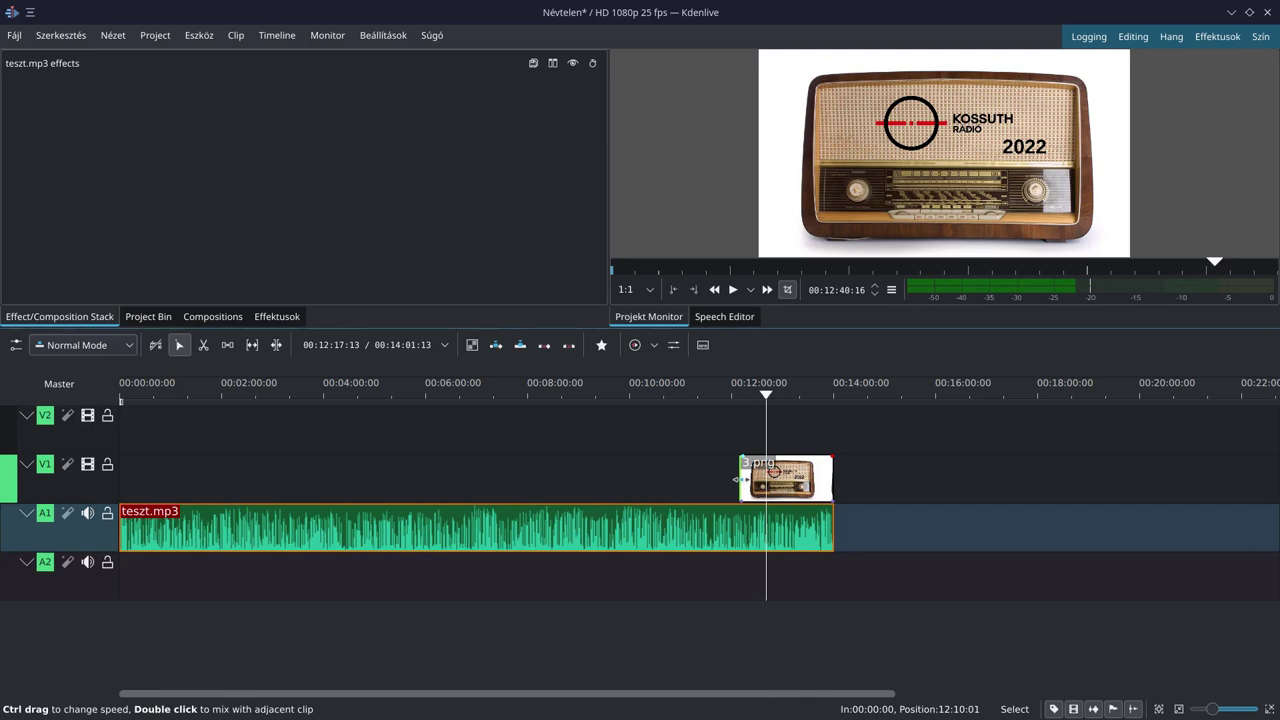
pyautogui.moveTo(738, 478); pyautogui.dragTo(35, 468)
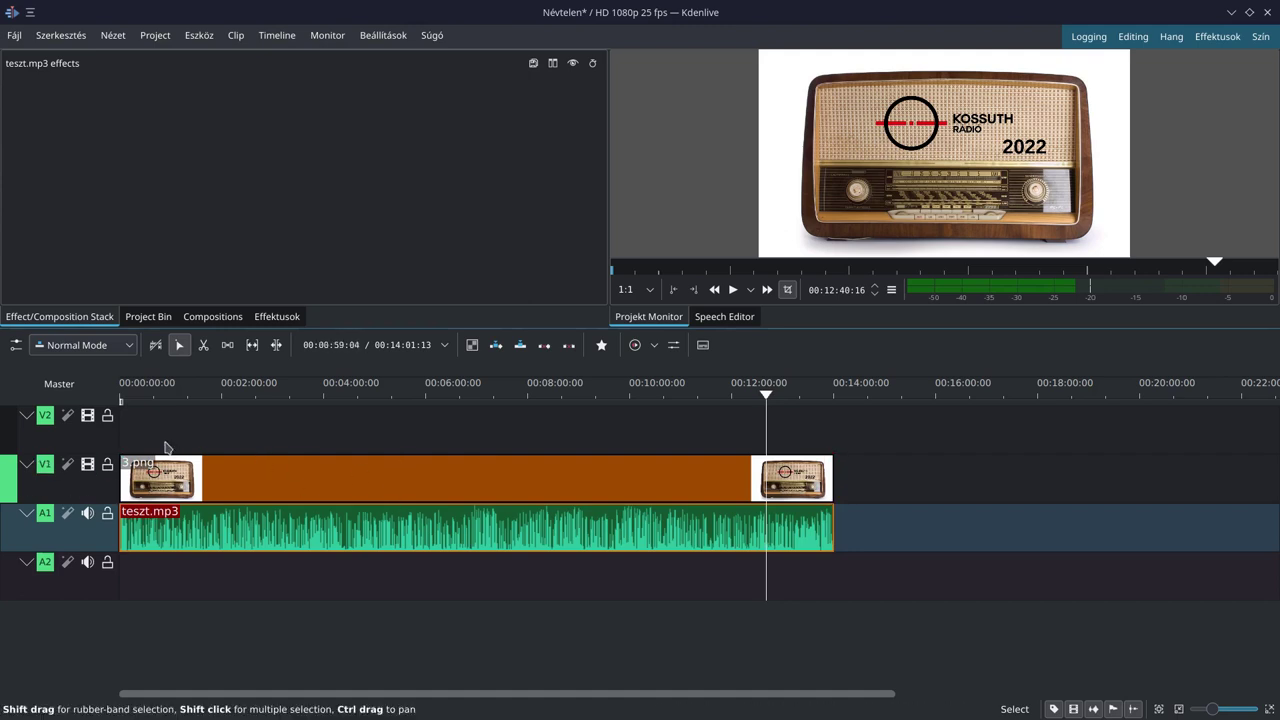
pyautogui.click(143, 401)
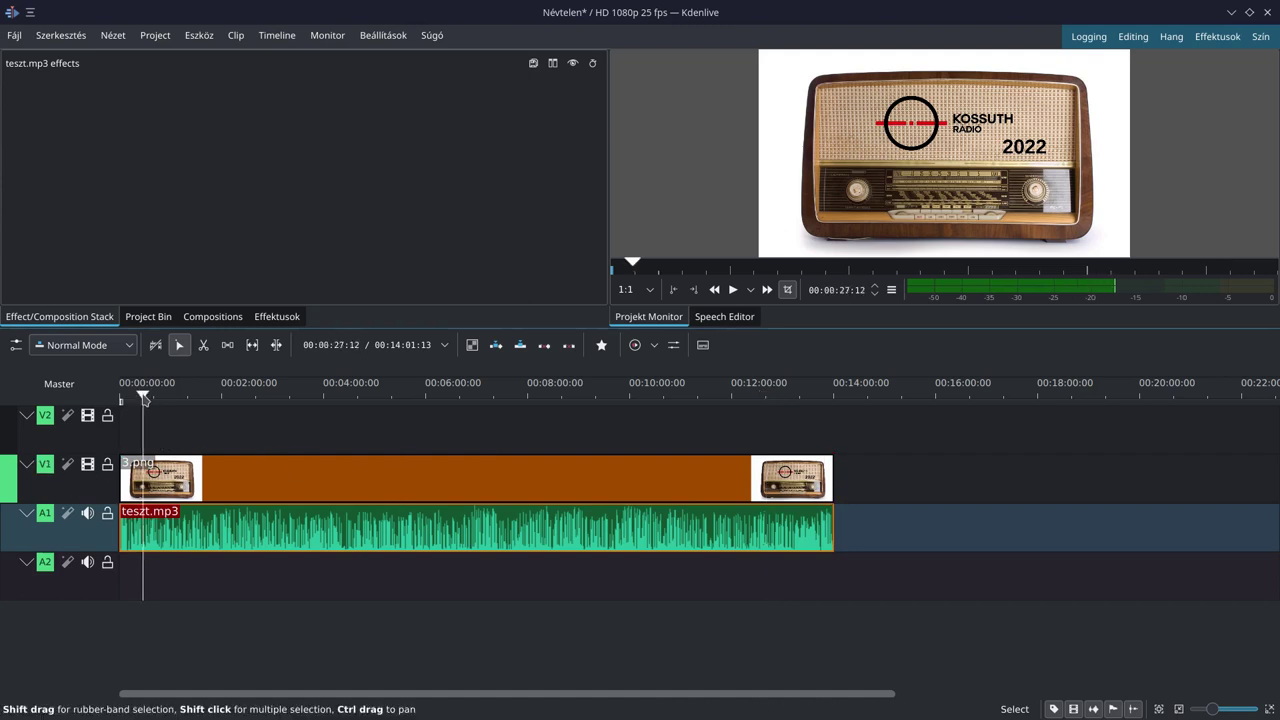
pyautogui.click(586, 394)
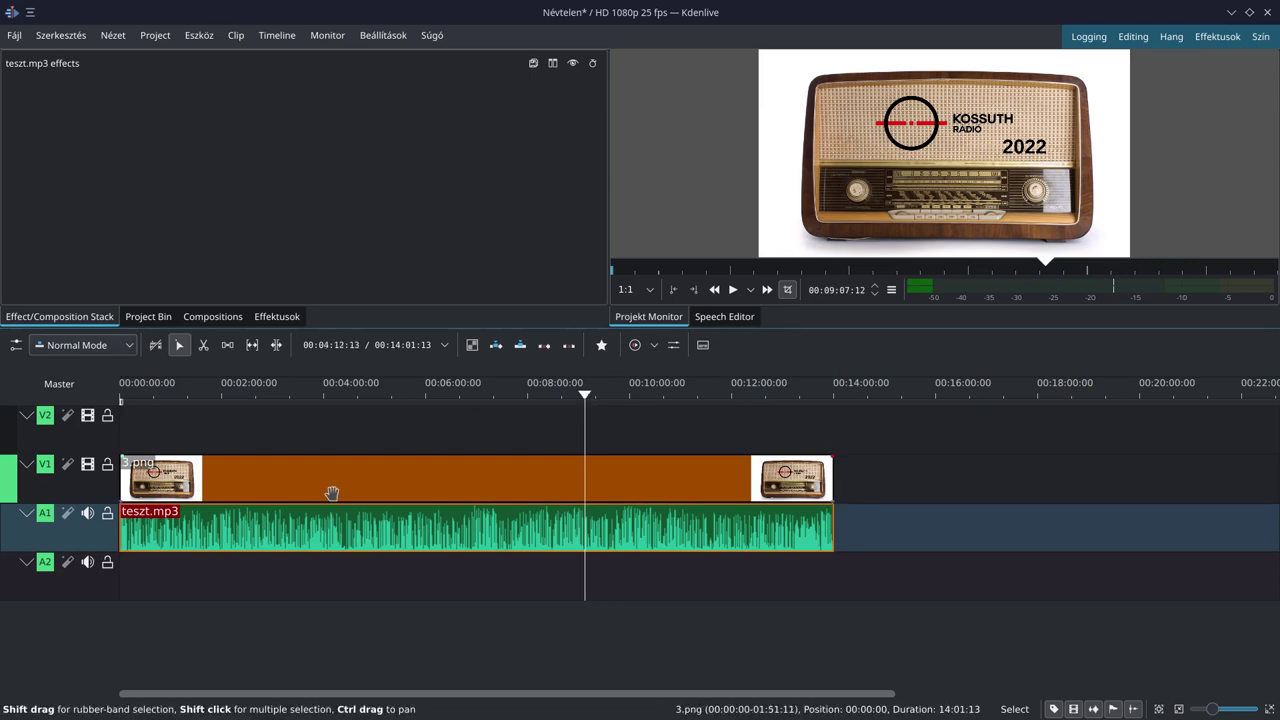
# Add a 3-second fade-in at the start of the 3.png clip on track V1.
pyautogui.scroll(4, 332, 493)
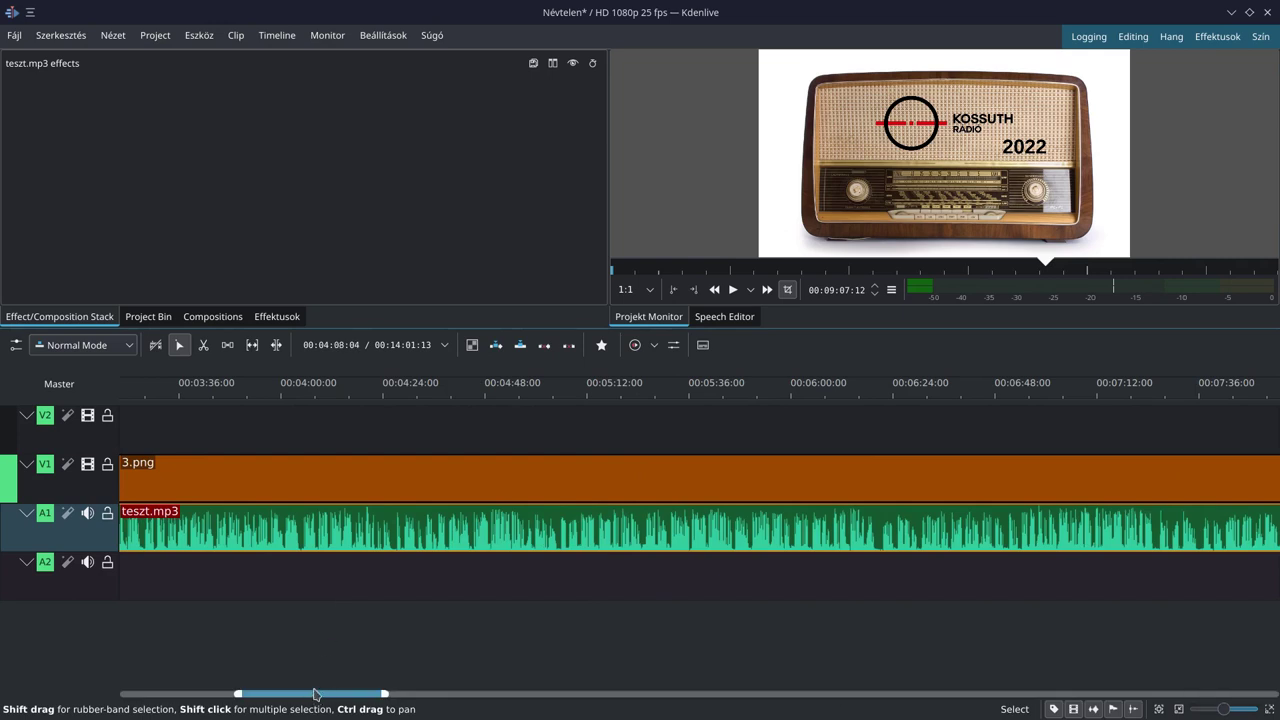
pyautogui.moveTo(315, 694); pyautogui.dragTo(198, 694)
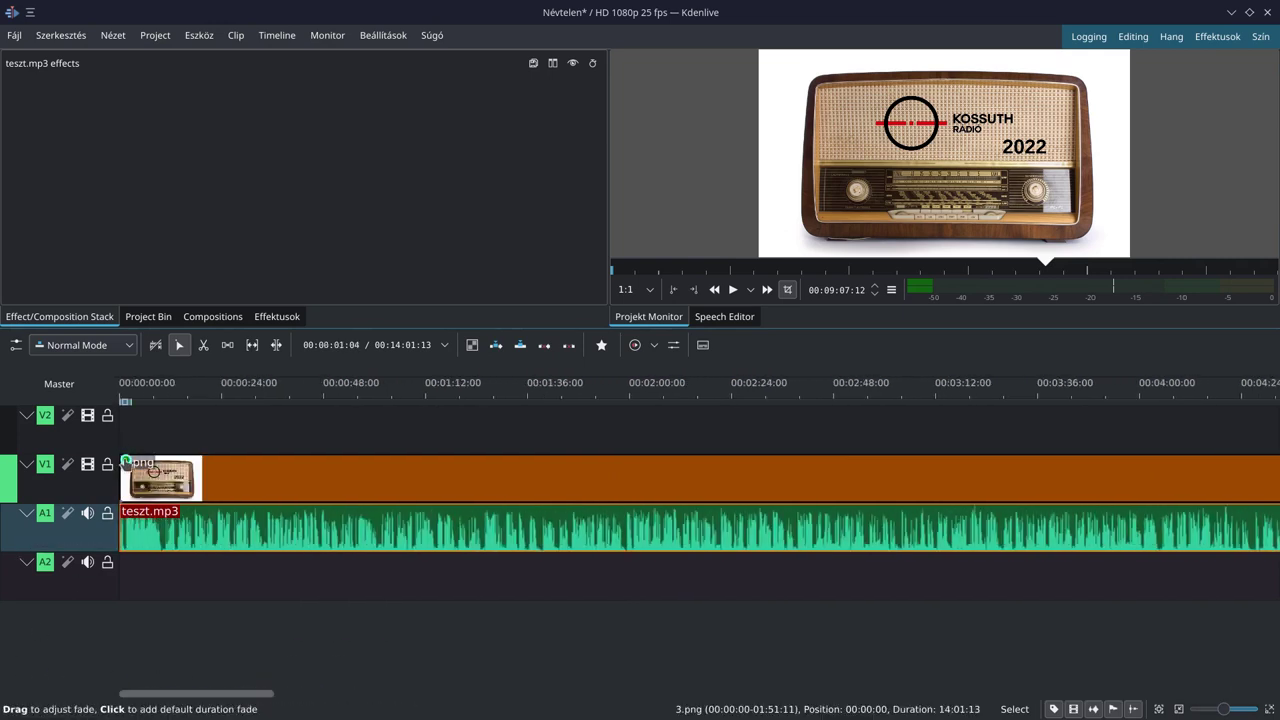
pyautogui.moveTo(125, 462); pyautogui.dragTo(135, 458)
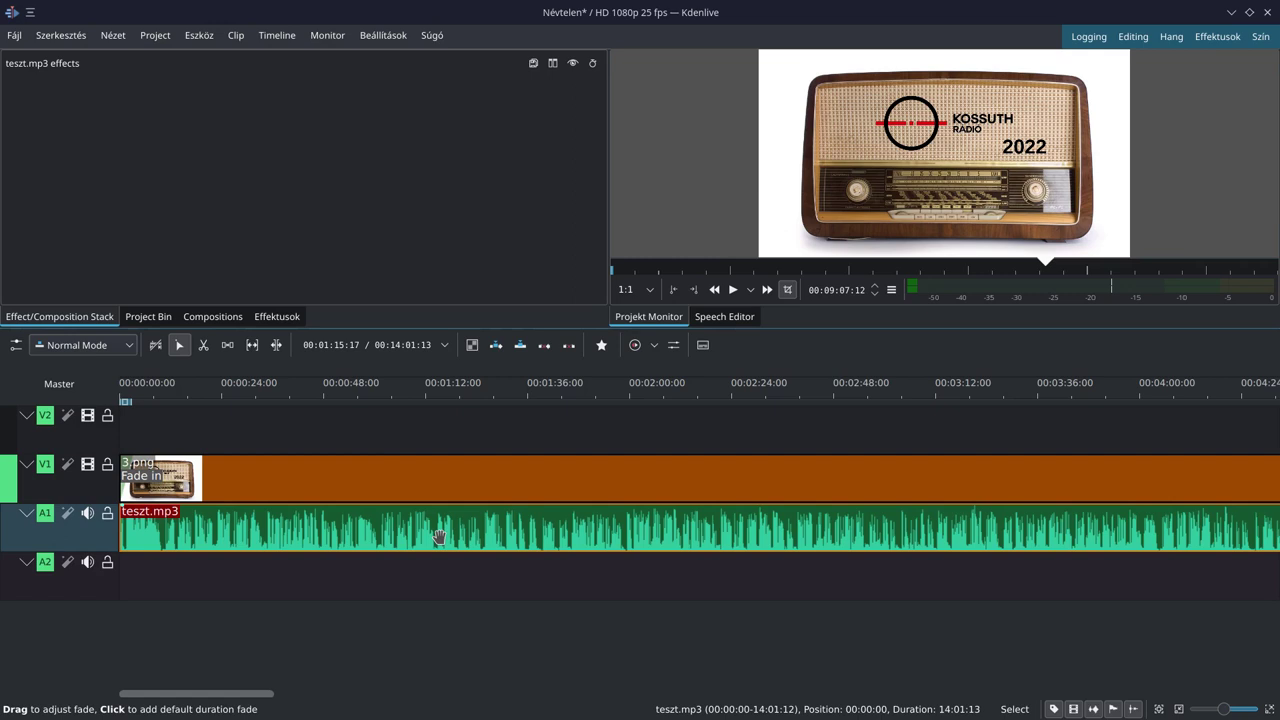
# Examine the end of the timeline at frame level, comparing where the 3.png and teszt.mp3 clips end.
pyautogui.press('End')
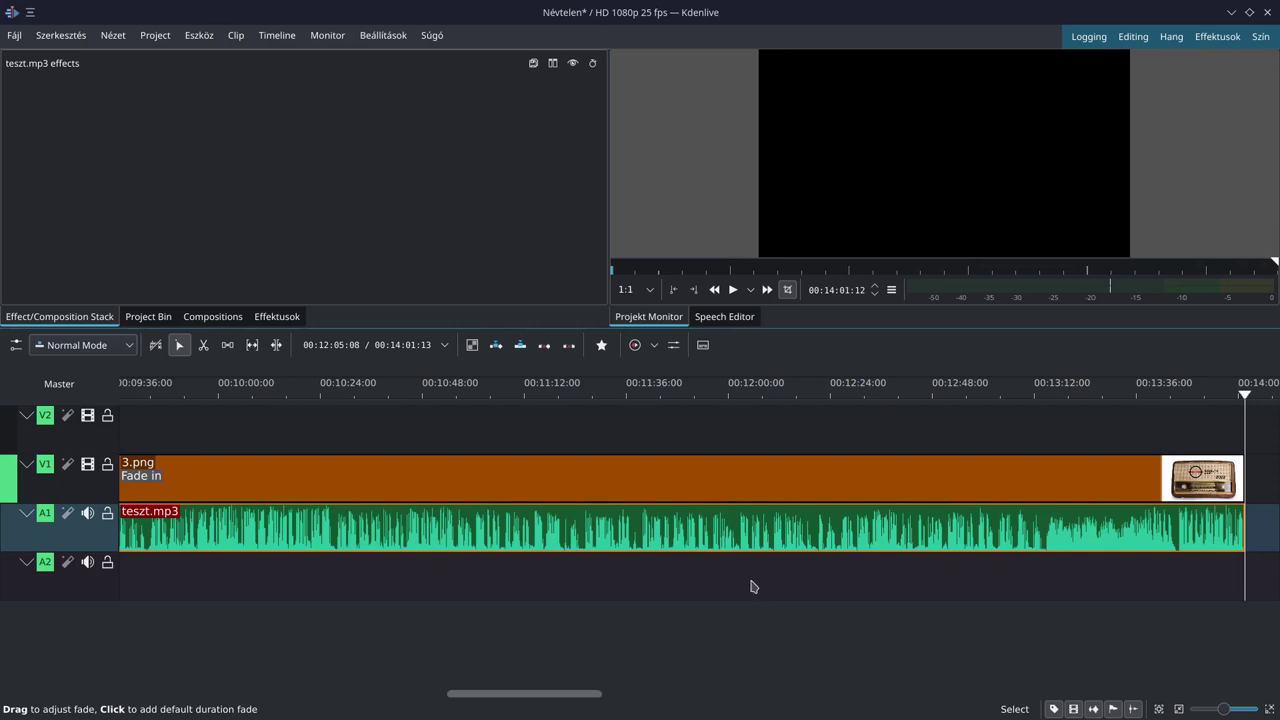
pyautogui.scroll(1, 763, 546)
pyautogui.scroll(3, 760, 540)
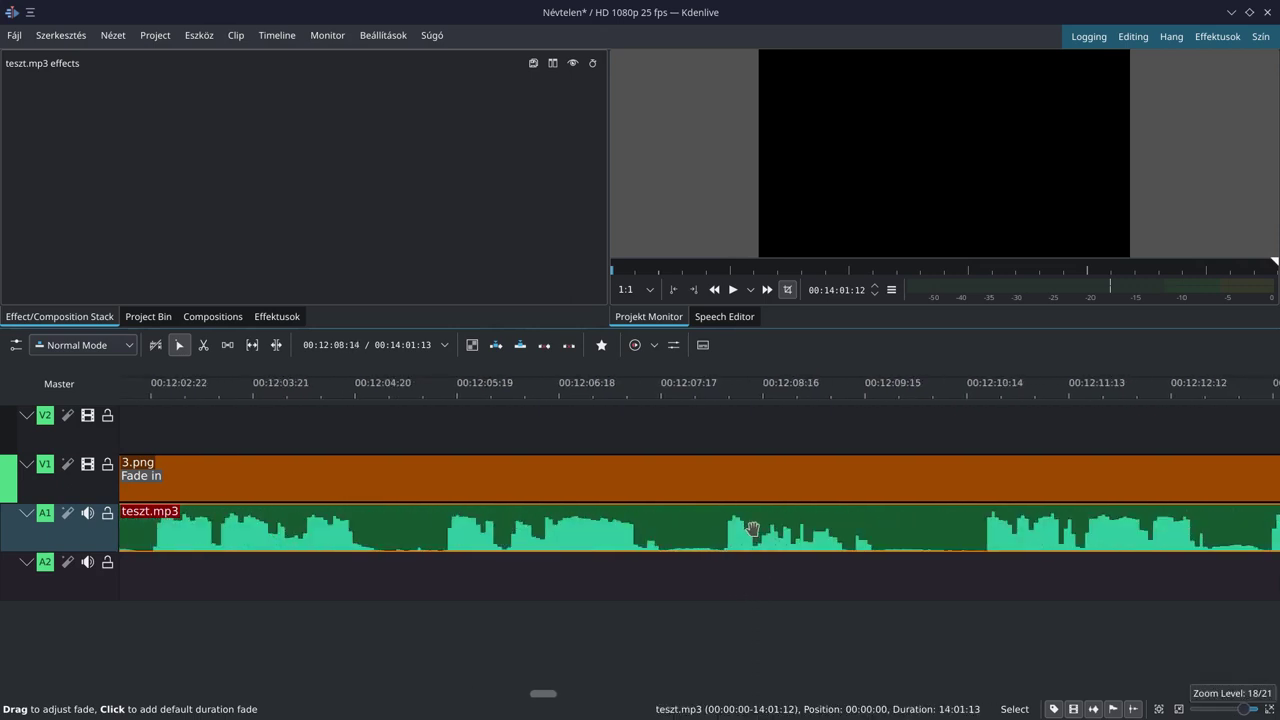
pyautogui.hotkey('ctrl', '+')
pyautogui.hotkey('ctrl', '+')
pyautogui.hotkey('ctrl', '+')
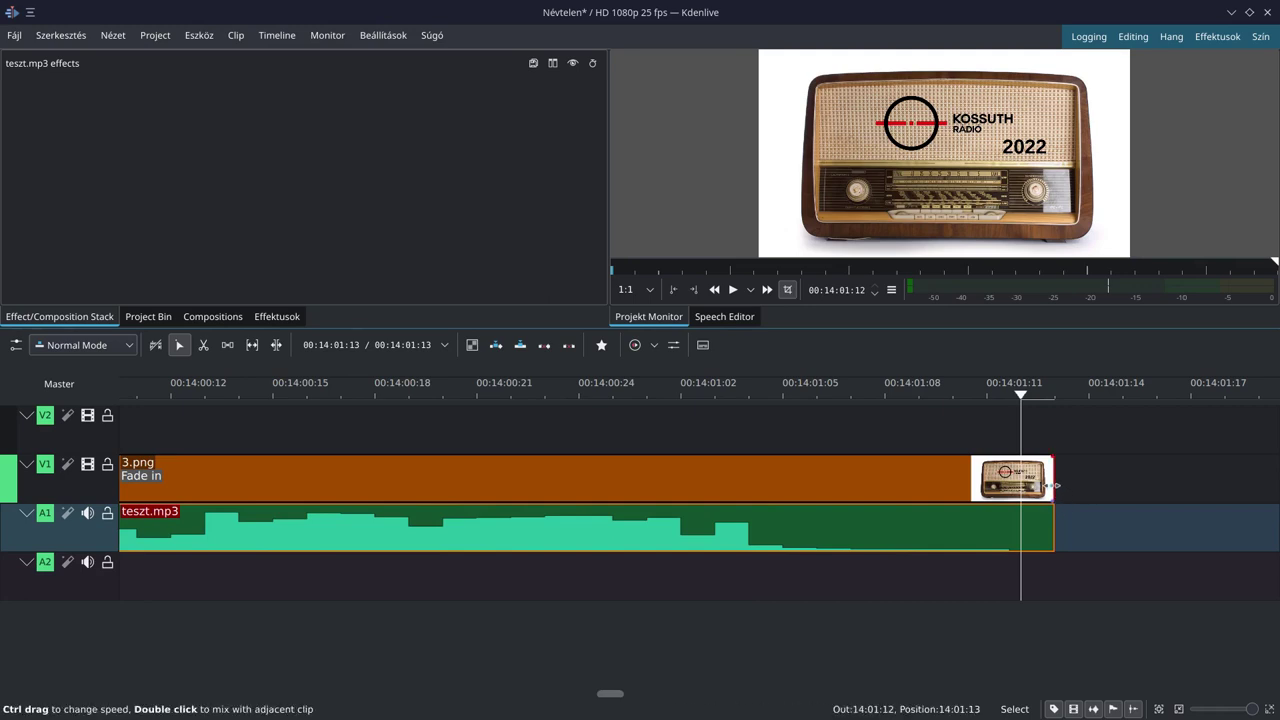
pyautogui.click(940, 485)
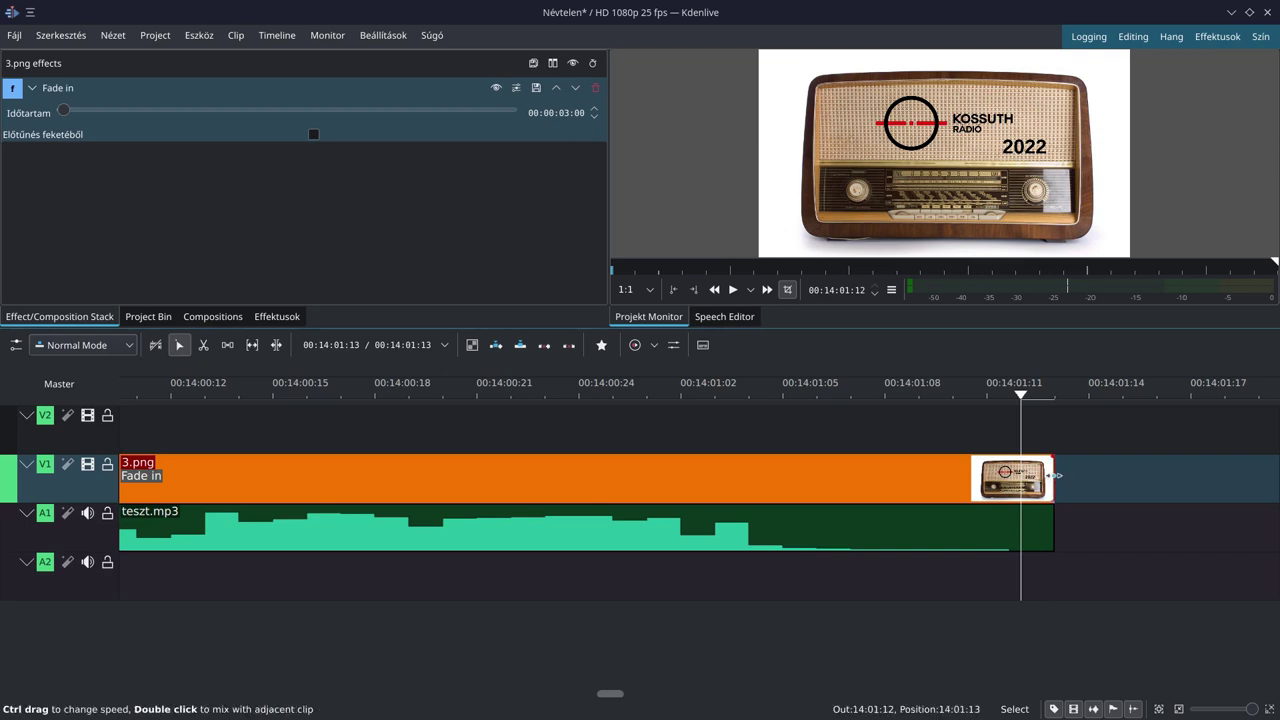
pyautogui.click(1050, 440)
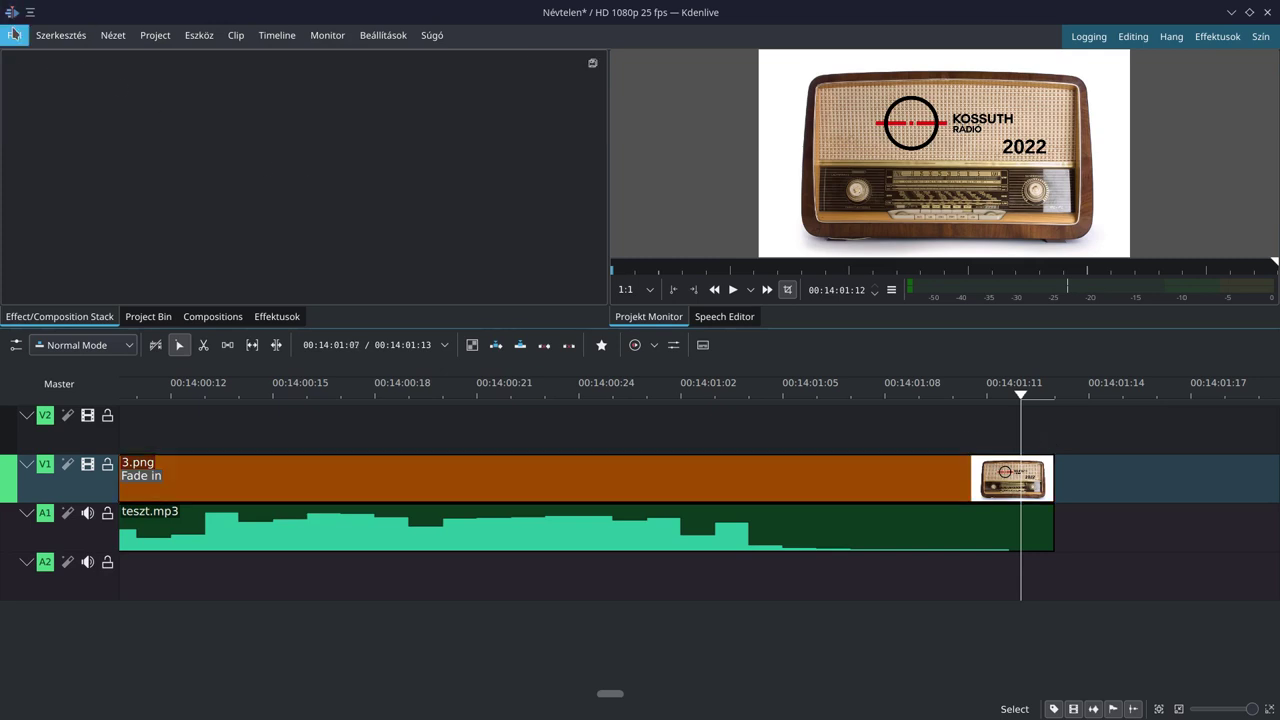
# Render the full project to névtelen.mp4 with the MP4-H264/AAC preset, including video and audio.
pyautogui.click(143, 40)
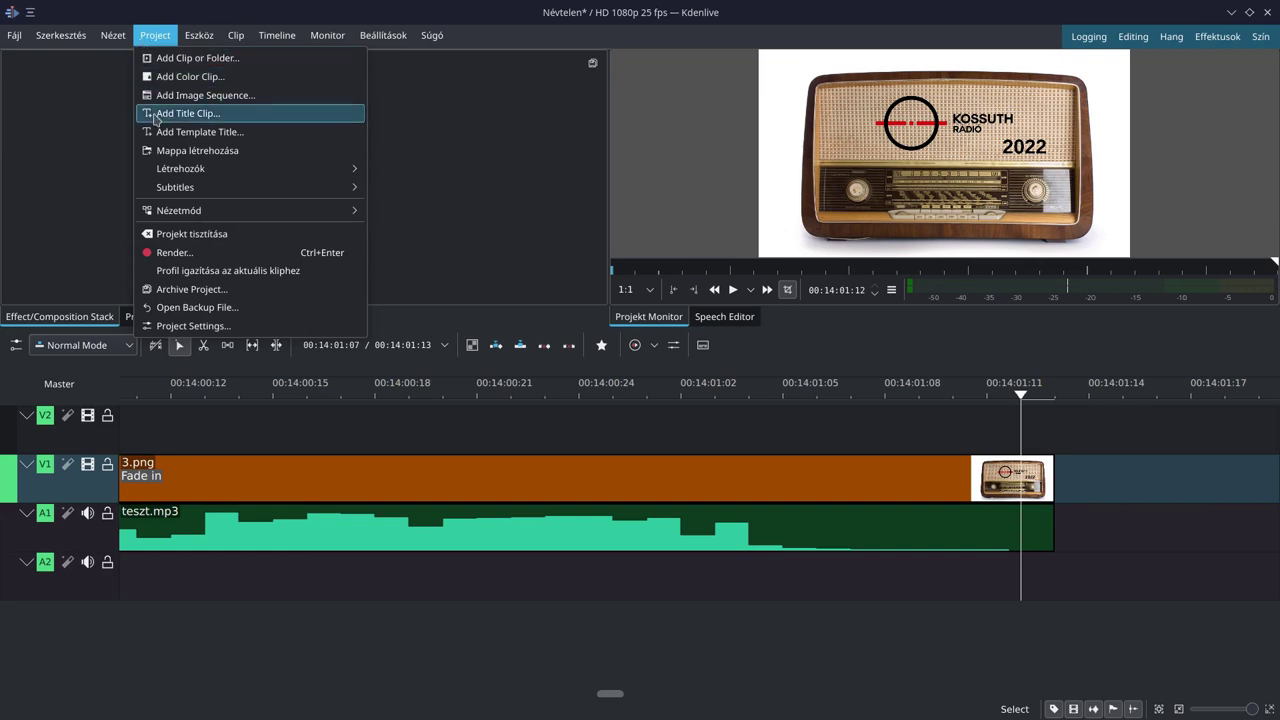
pyautogui.click(192, 256)
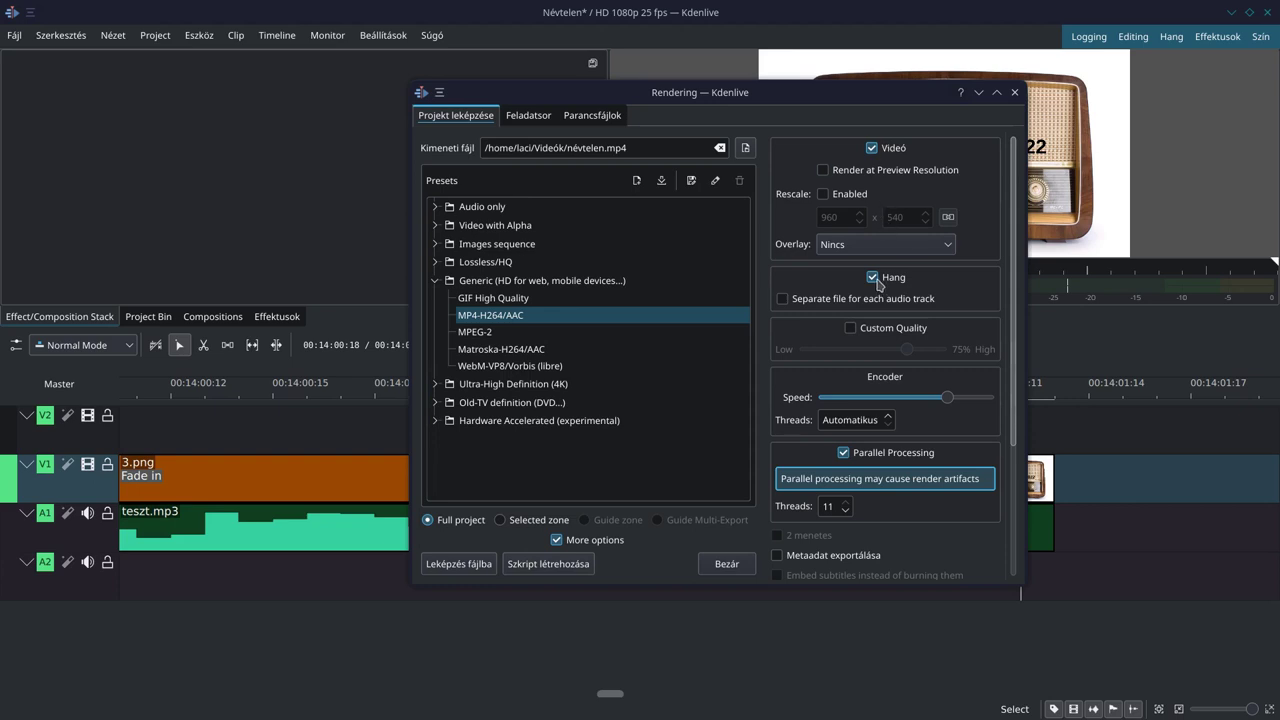
pyautogui.click(460, 568)
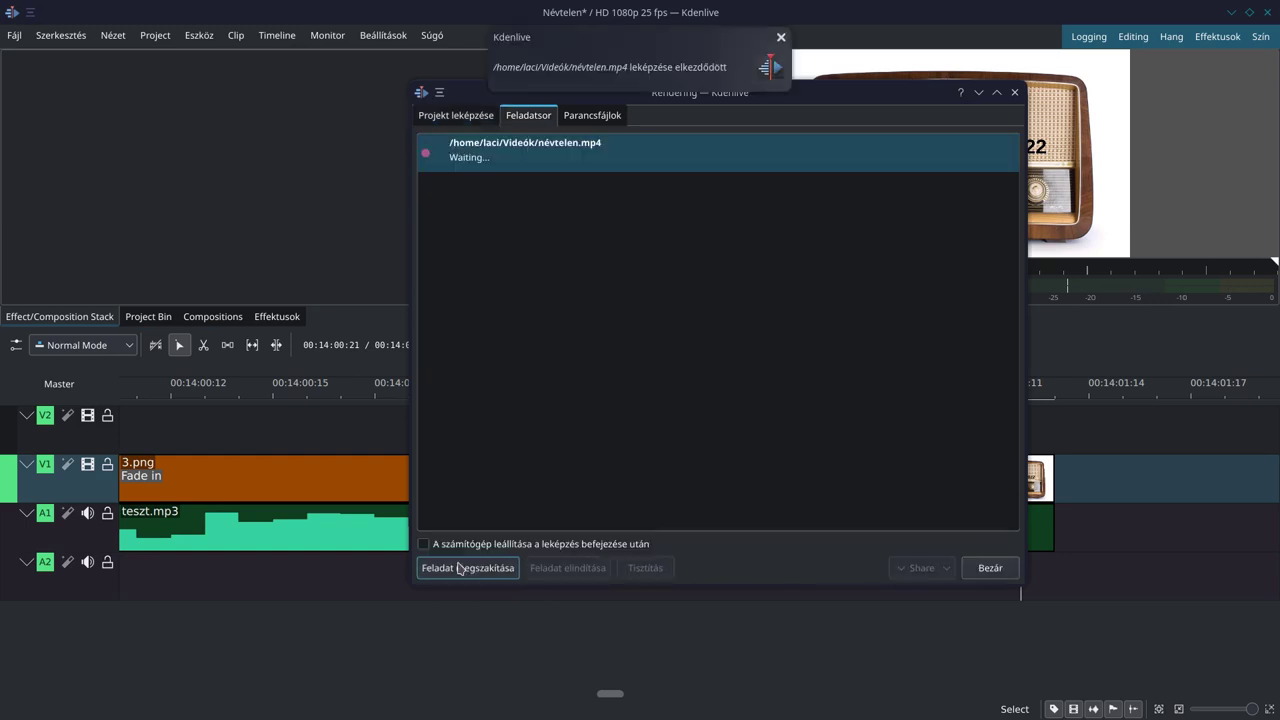